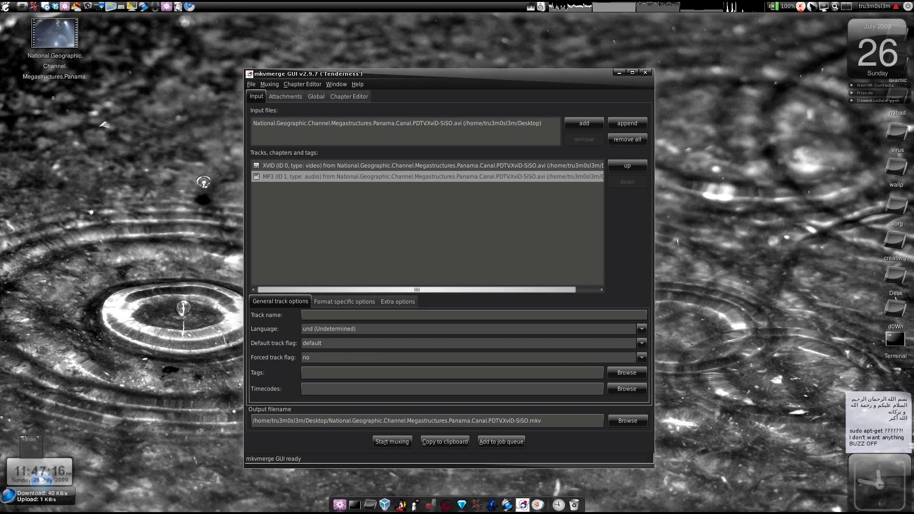
- Switch to the browser and examine the MKVToolNix download page's packages for the different Linux distributions
scroll(224, 335, down, 1)
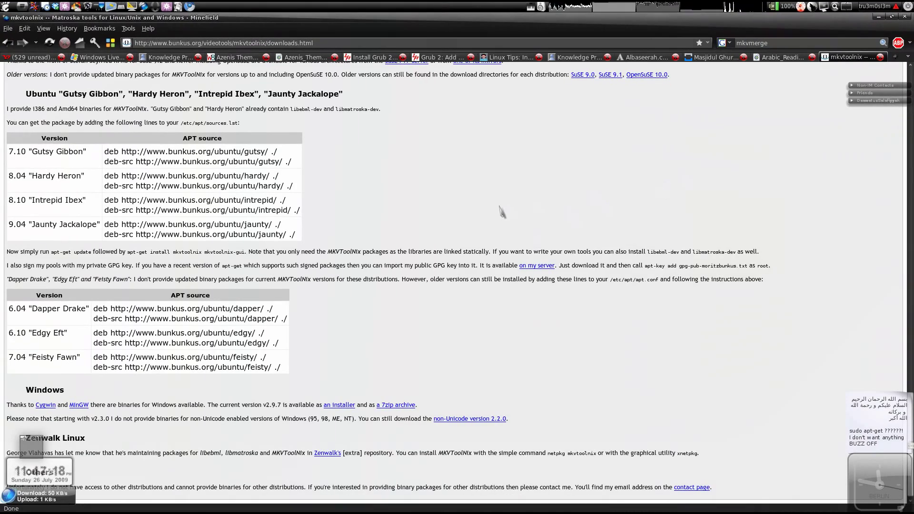
key(ctrl+alt+Right)
scroll(201, 243, up, 1)
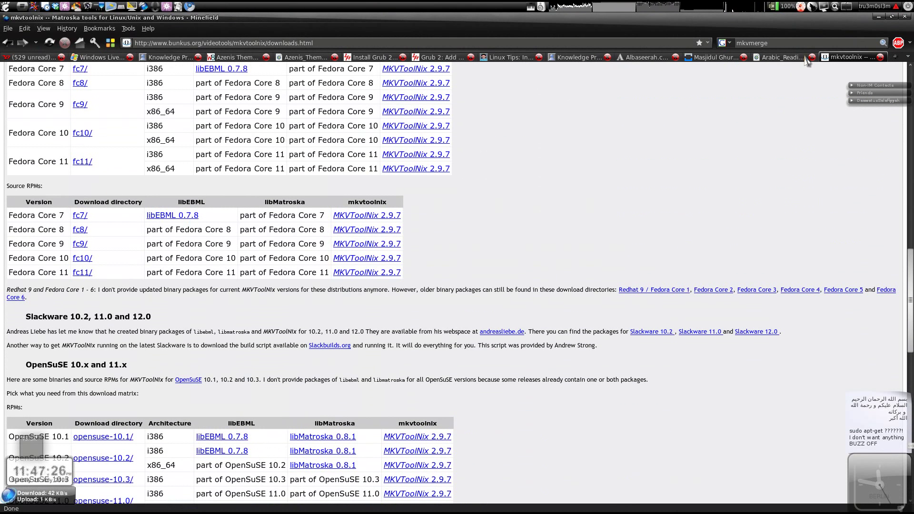
drag(153, 43, 313, 44)
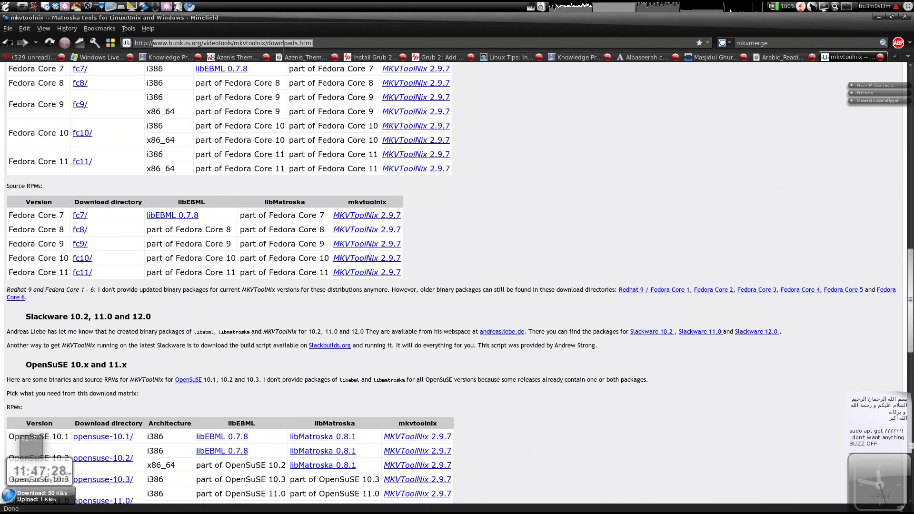
triple_click(251, 41)
click(251, 40)
scroll(268, 278, down, 8)
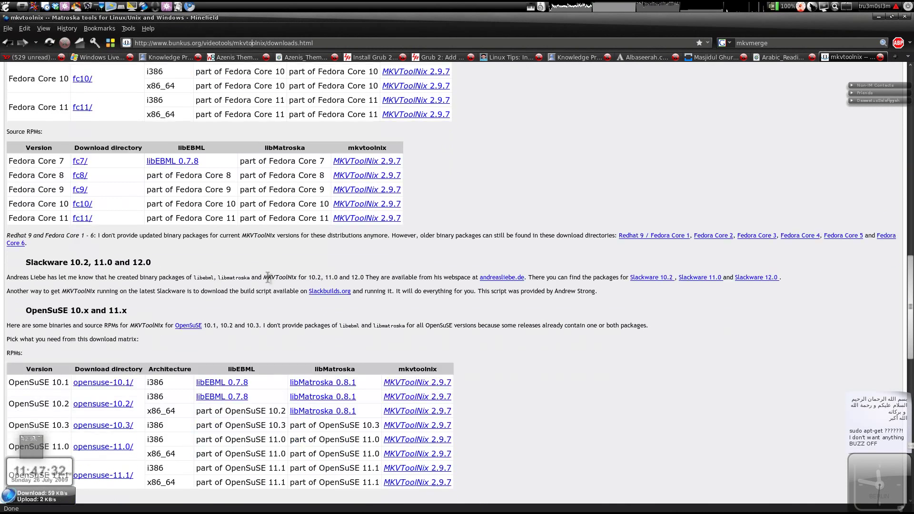
scroll(268, 278, down, 10)
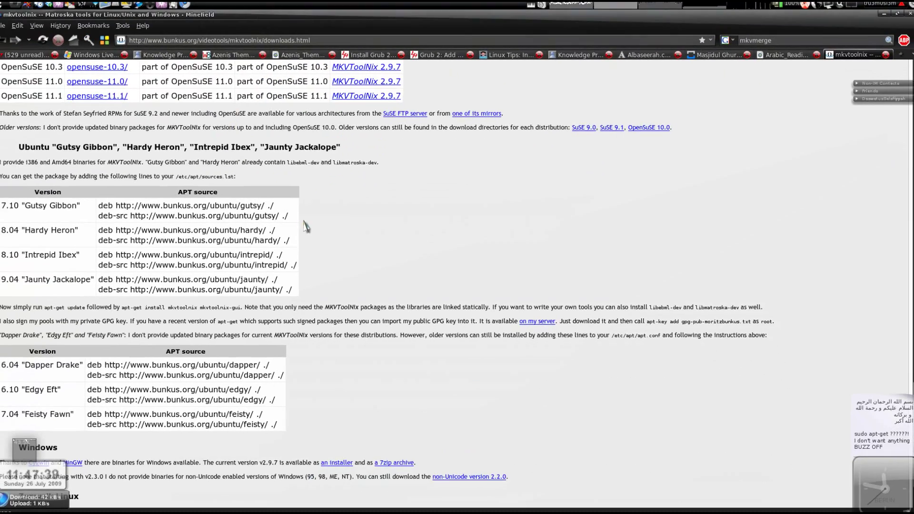
scroll(307, 224, down, 2)
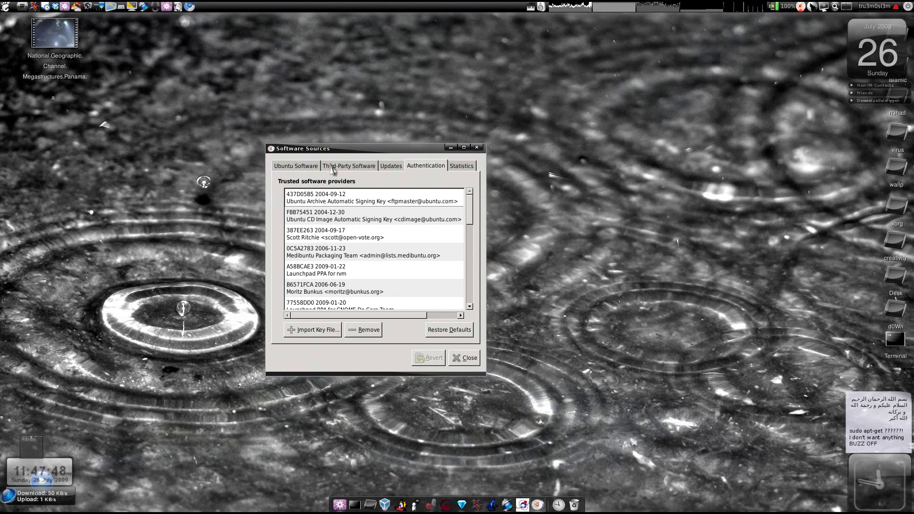
- Examine the third-party repositories and trusted providers in Software Sources alongside the download page's Jaunty APT source line
click(339, 168)
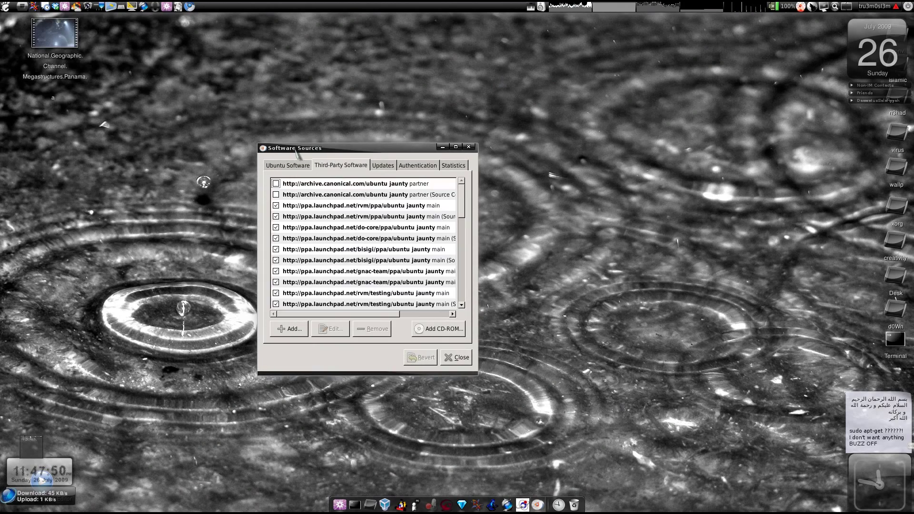
drag(296, 151, 281, 151)
key(ctrl+alt+Right)
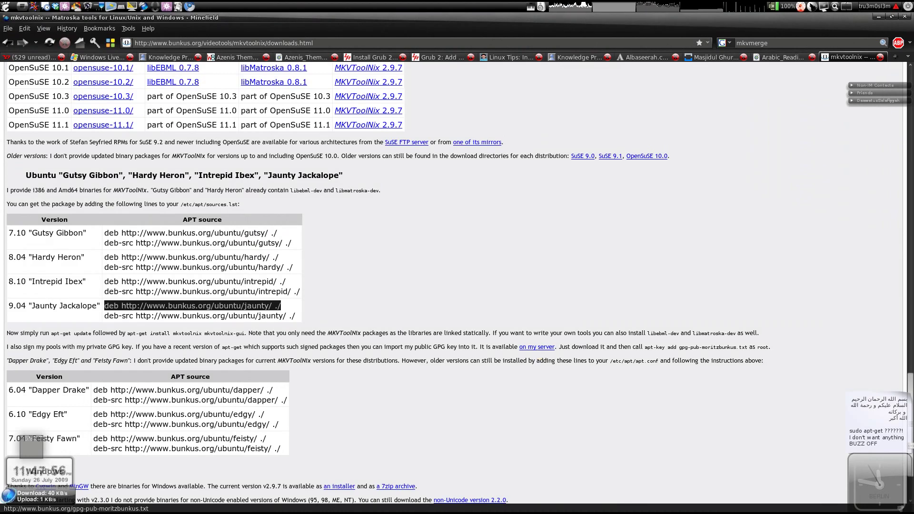
key(ctrl+alt+Left)
click(403, 163)
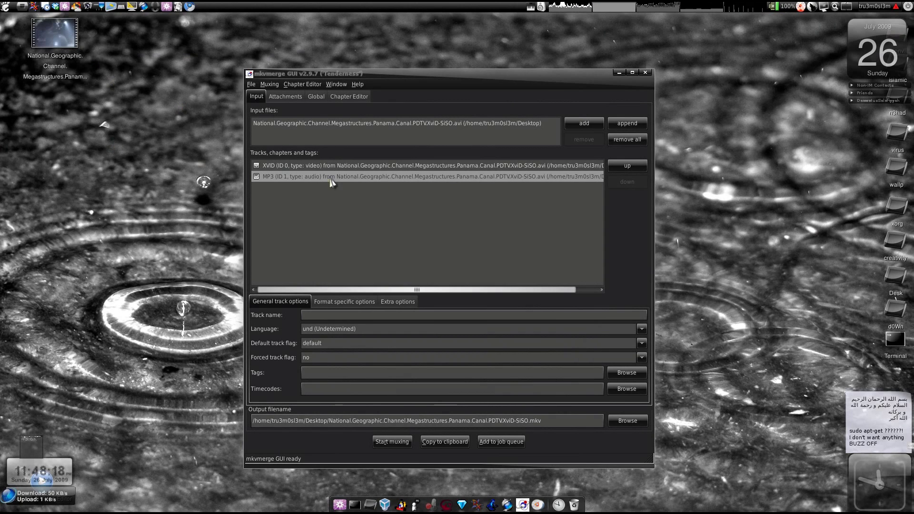
- Switch to mkvmerge GUI and inspect the XVID video and MP3 audio tracks of the loaded AVI file
click(291, 167)
click(296, 177)
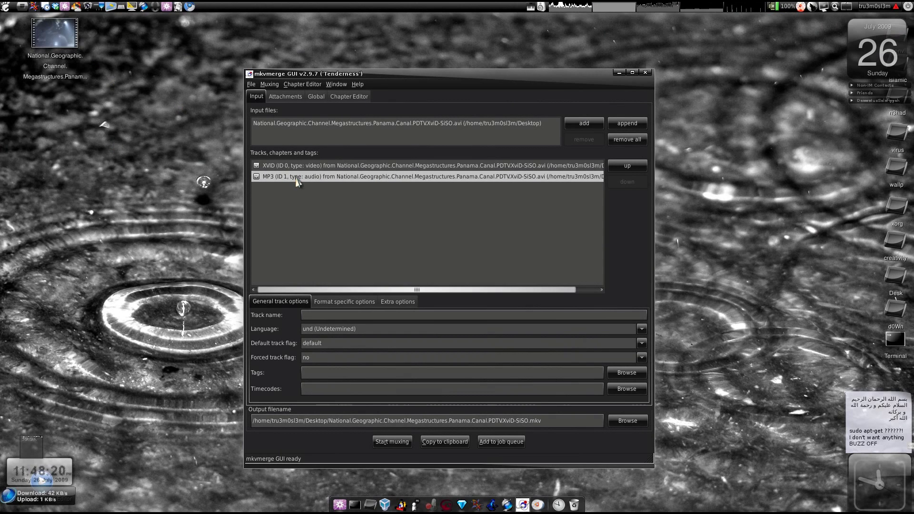
click(485, 167)
click(456, 175)
drag(409, 87, 393, 77)
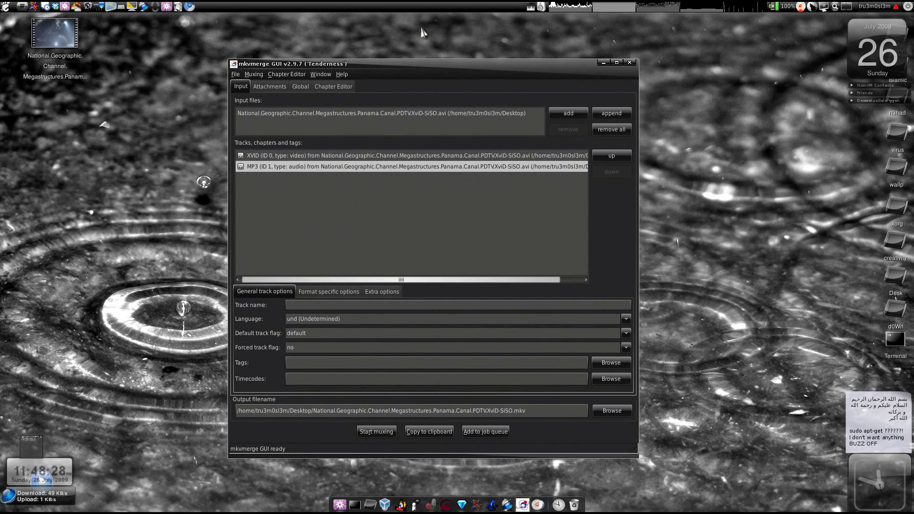
- Enable splitting in the global settings and choose to split after a given duration
click(300, 88)
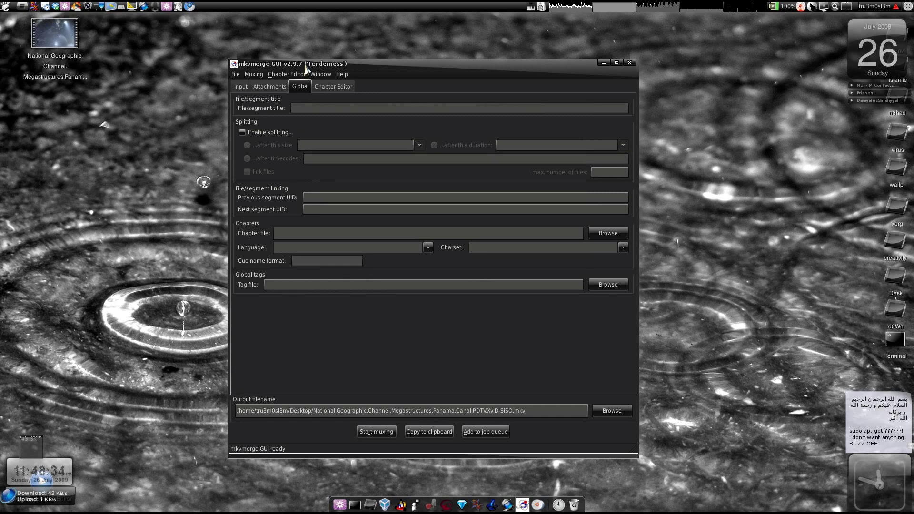
drag(307, 65, 305, 75)
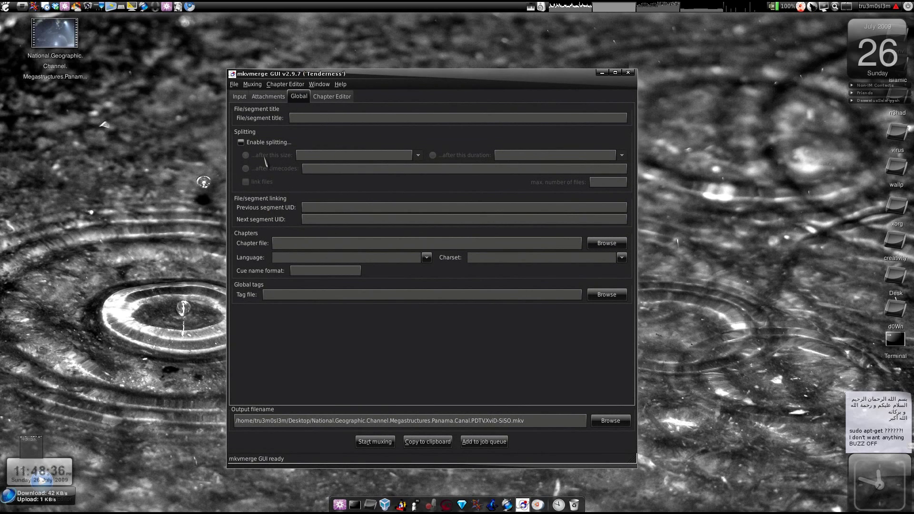
click(268, 142)
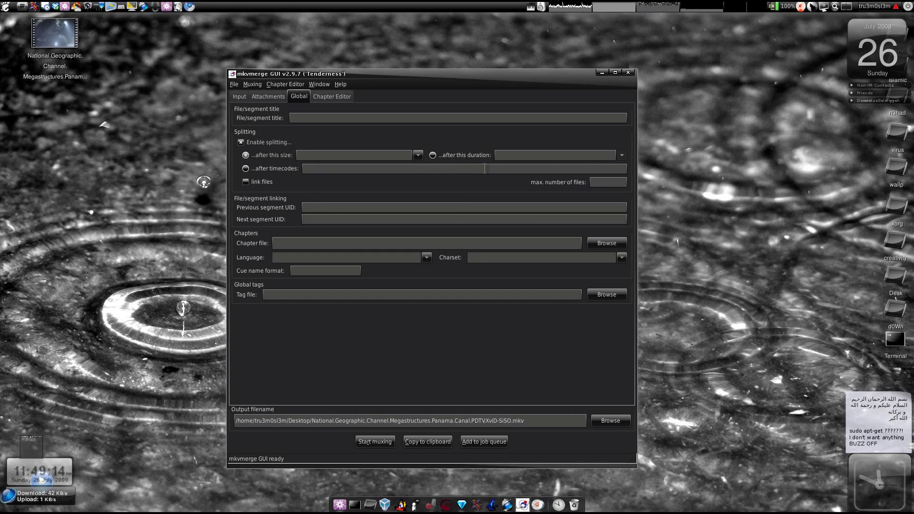
click(463, 155)
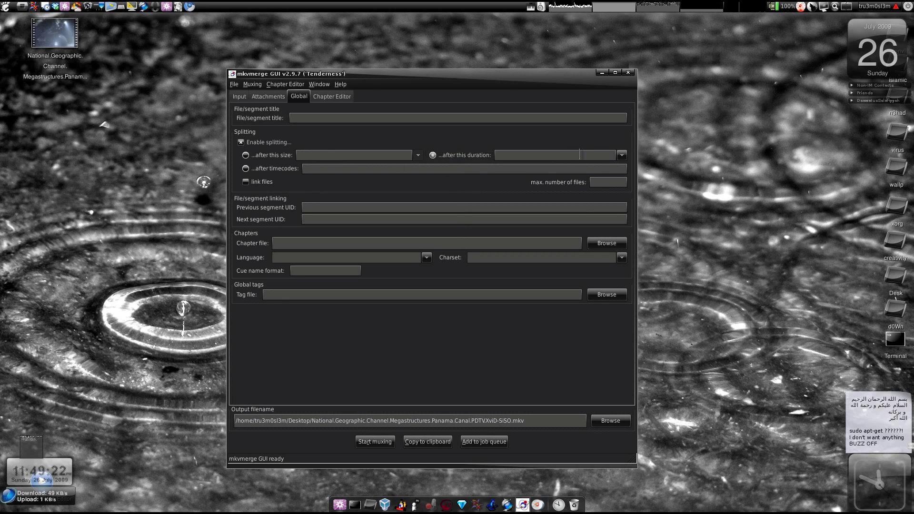
- Check the accepted duration formats and enter a split duration of 600s
mouse_move(580, 155)
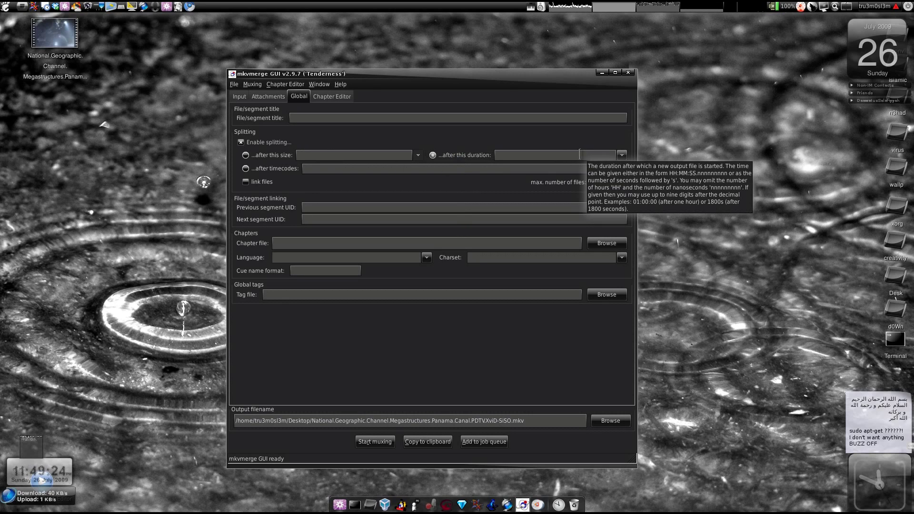
click(580, 155)
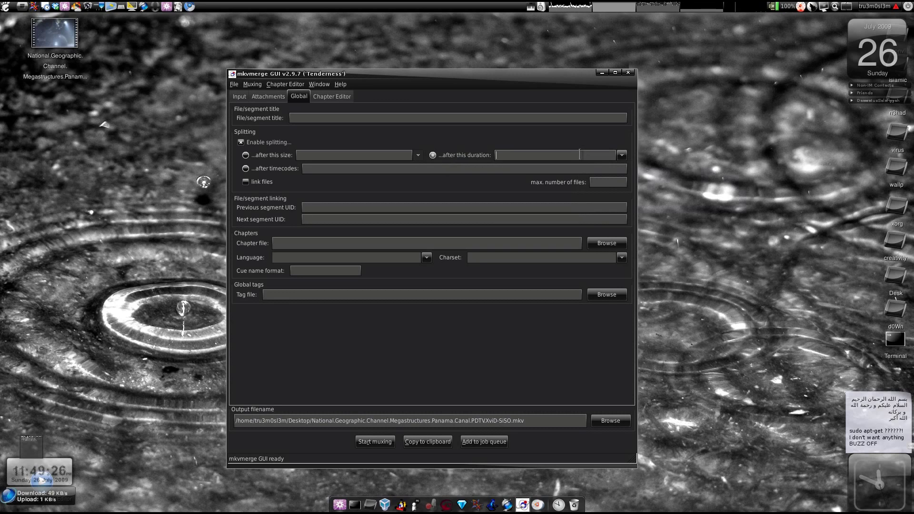
text(60)
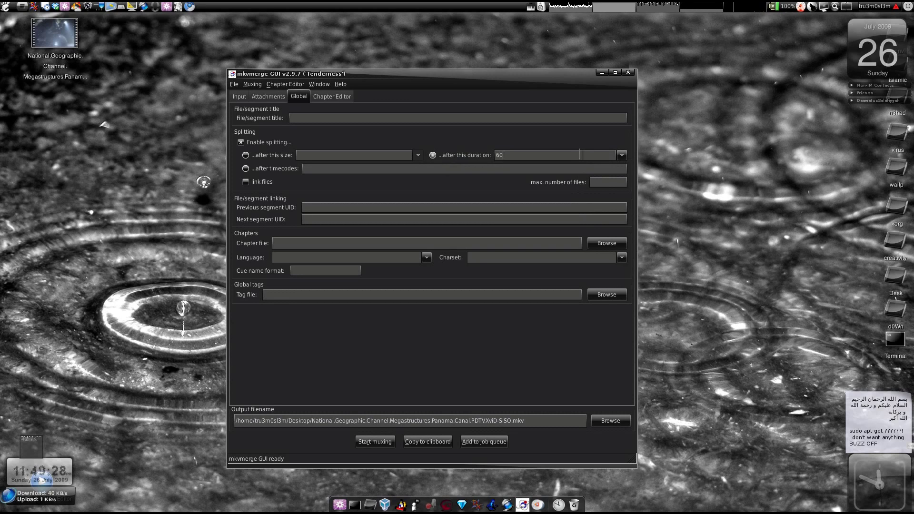
text(0s)
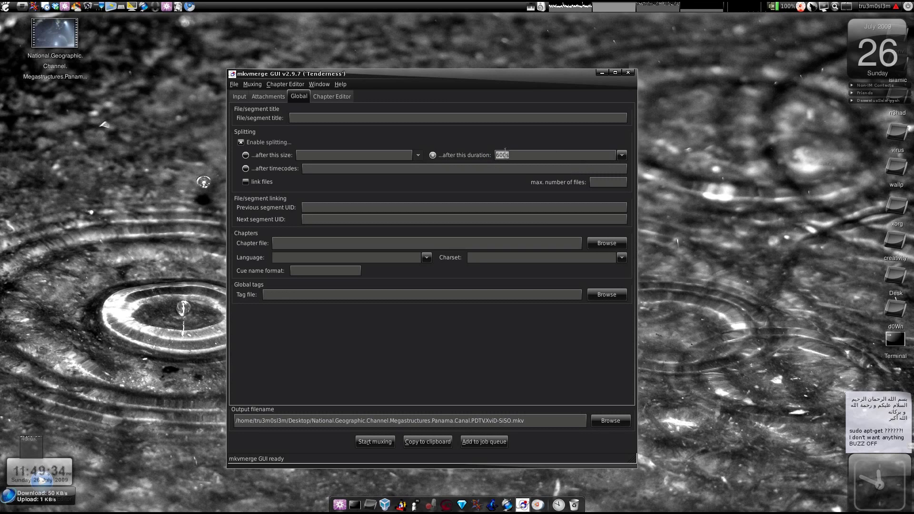
- Change the split duration to 00:10:00 and check the preset durations on offer
text(00)
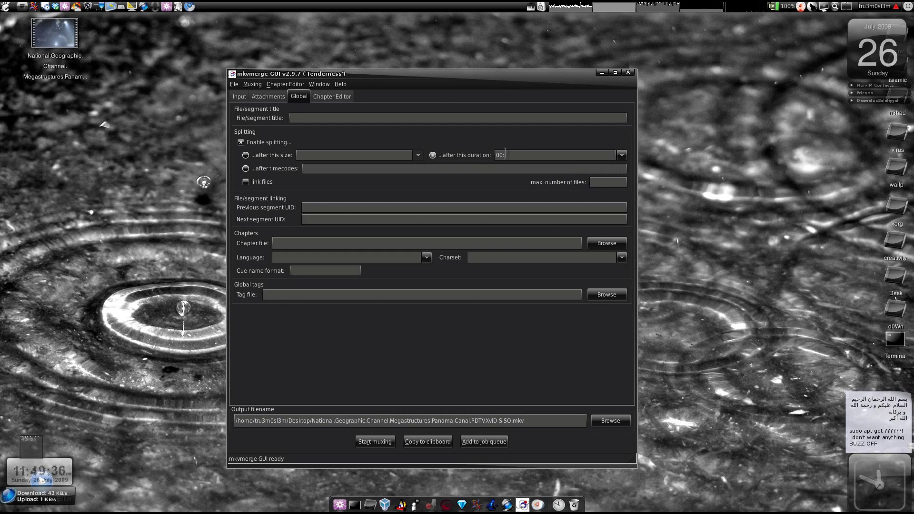
text(:10:)
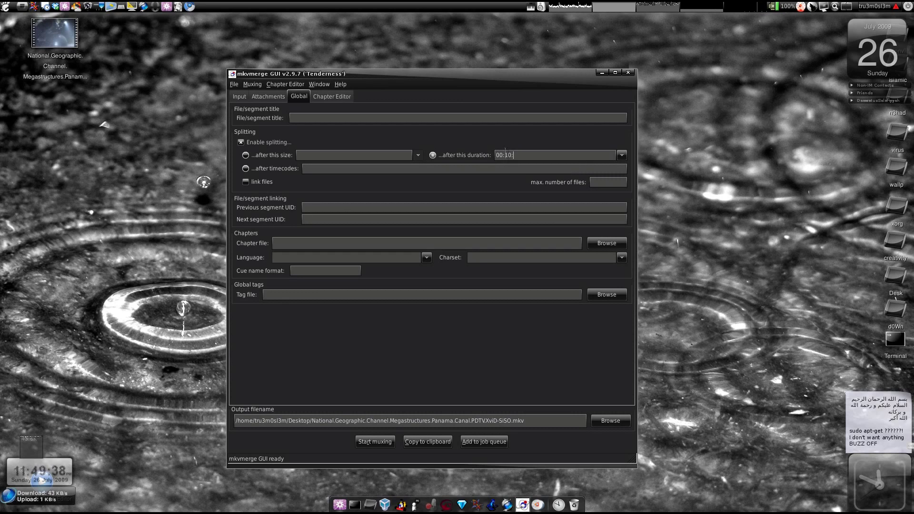
text(00)
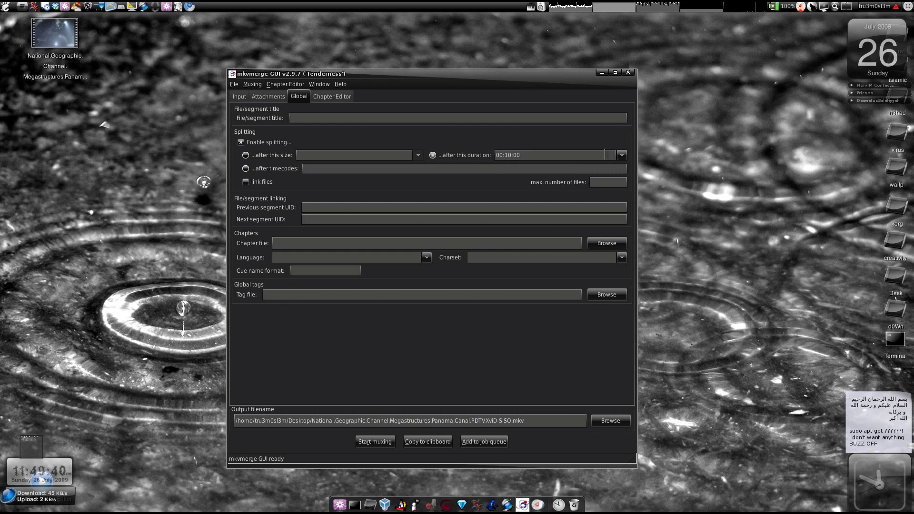
click(622, 155)
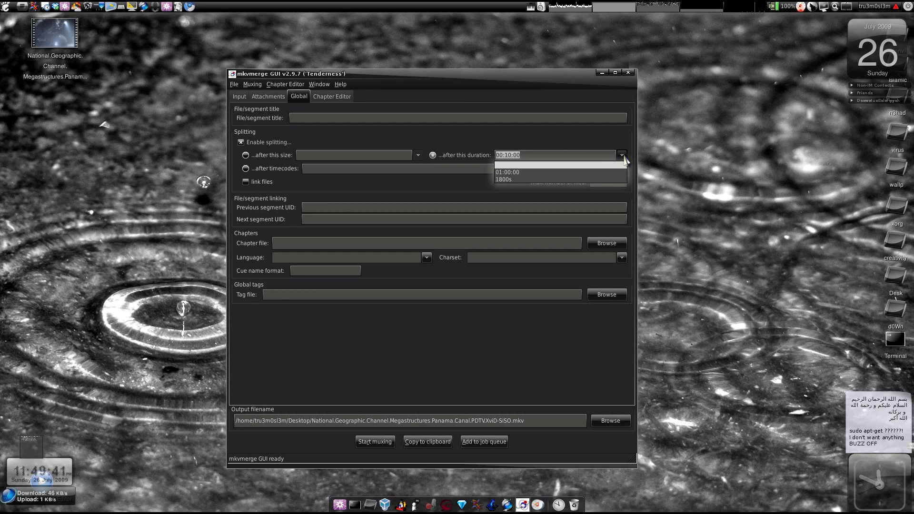
click(531, 156)
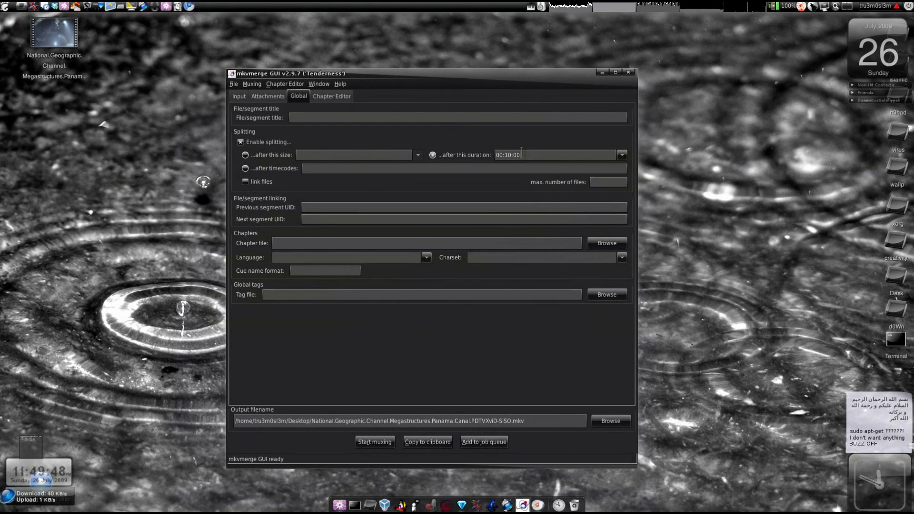
- Replace the split duration with 600s
drag(521, 155, 513, 155)
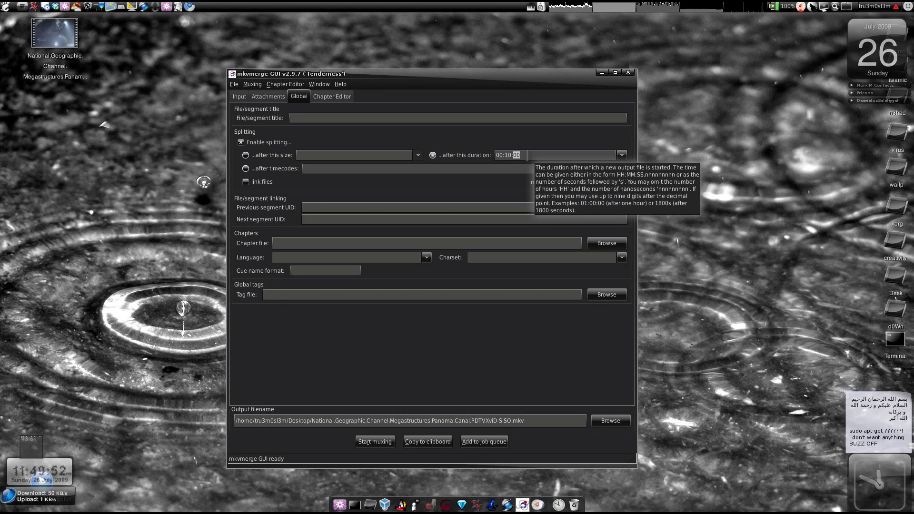
drag(527, 155, 482, 155)
text(6)
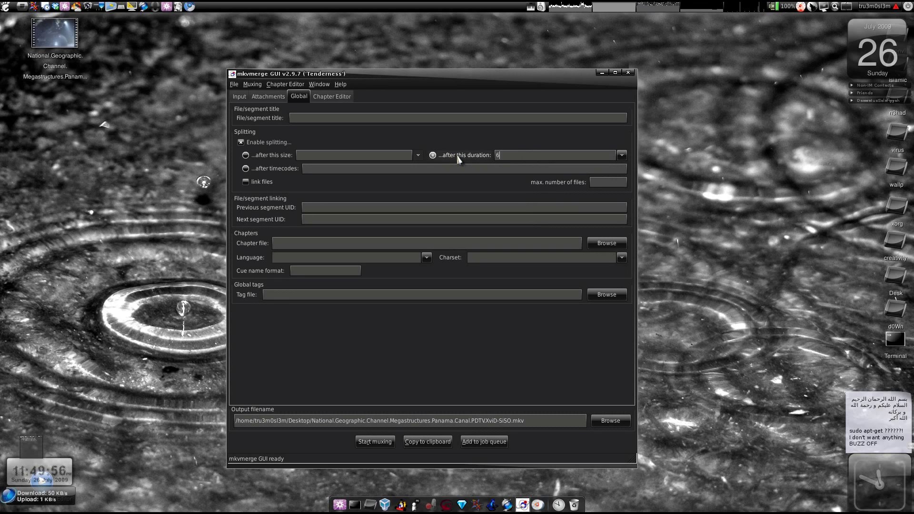
text(00s)
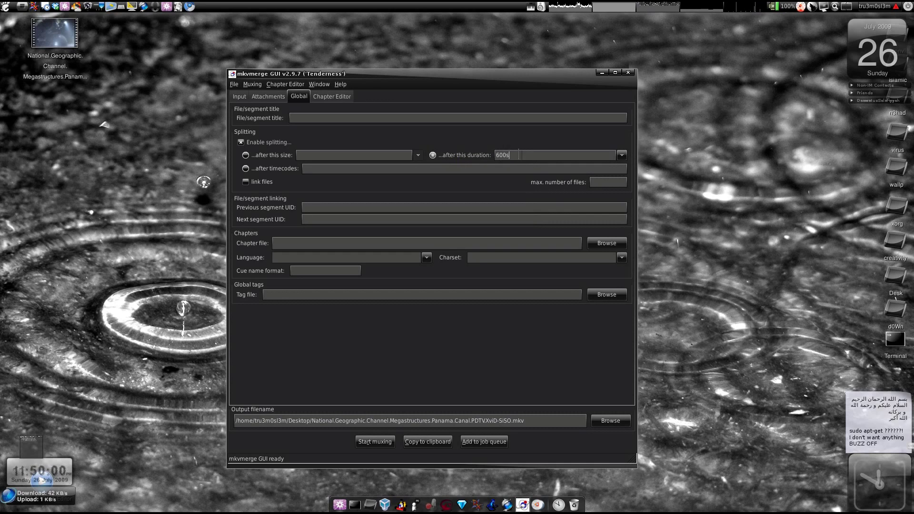
drag(519, 154, 492, 160)
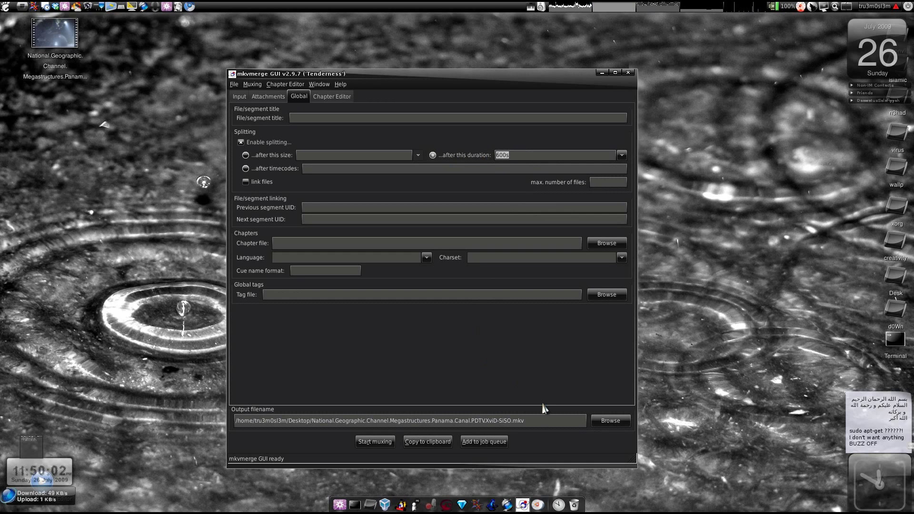
- Shorten the output file name to National.Geographic.Channel.mkv, keeping it on the Desktop, and start muxing
click(513, 421)
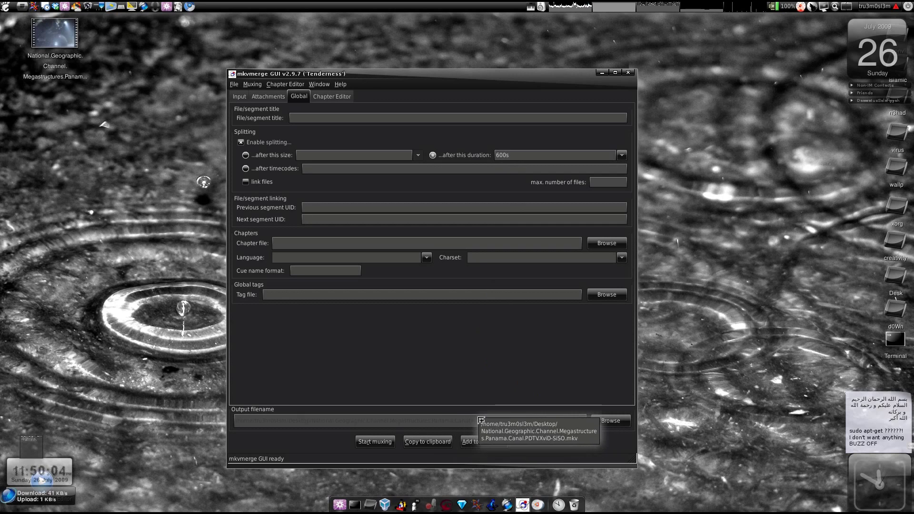
drag(511, 421, 421, 421)
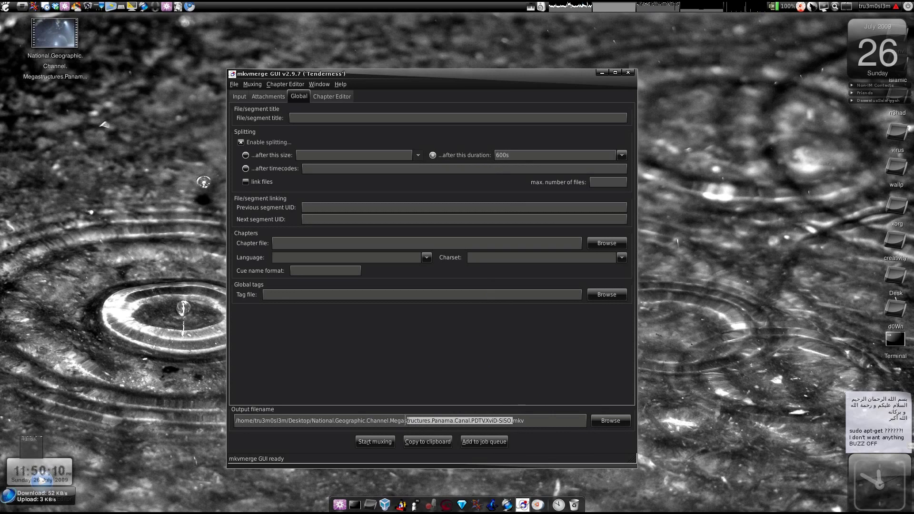
drag(405, 421, 390, 421)
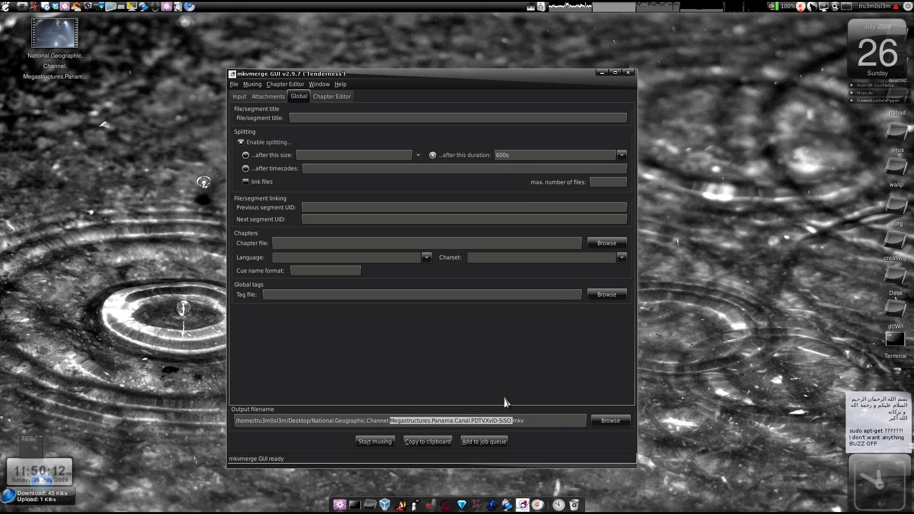
key(BackSpace)
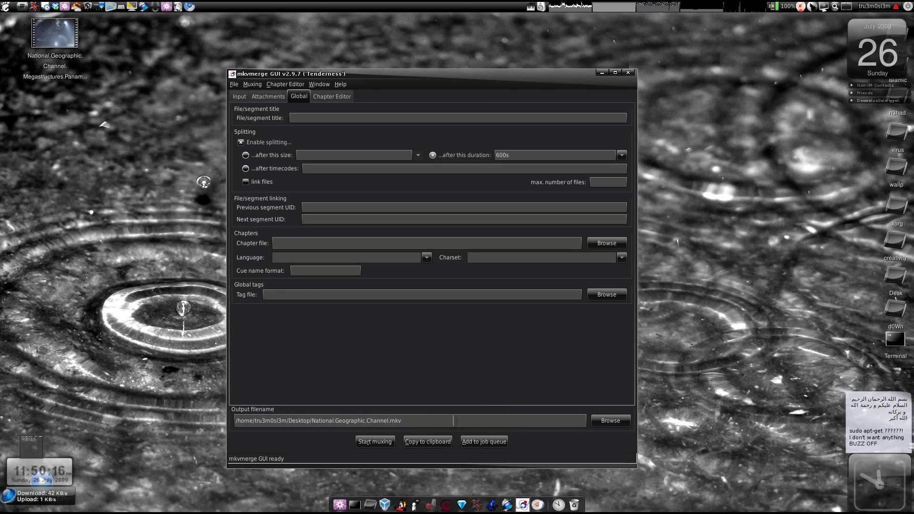
click(388, 442)
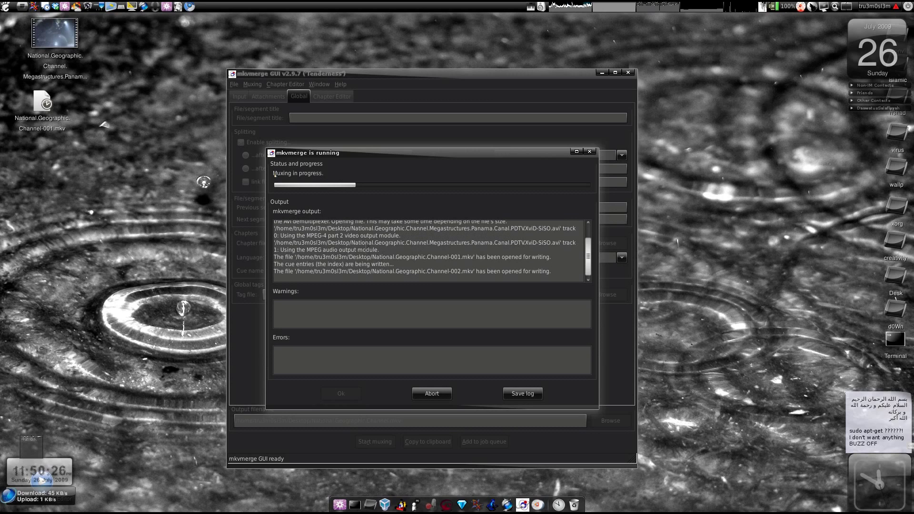
- Examine the muxing output log for the video output module used and the split files being written
drag(307, 236, 400, 236)
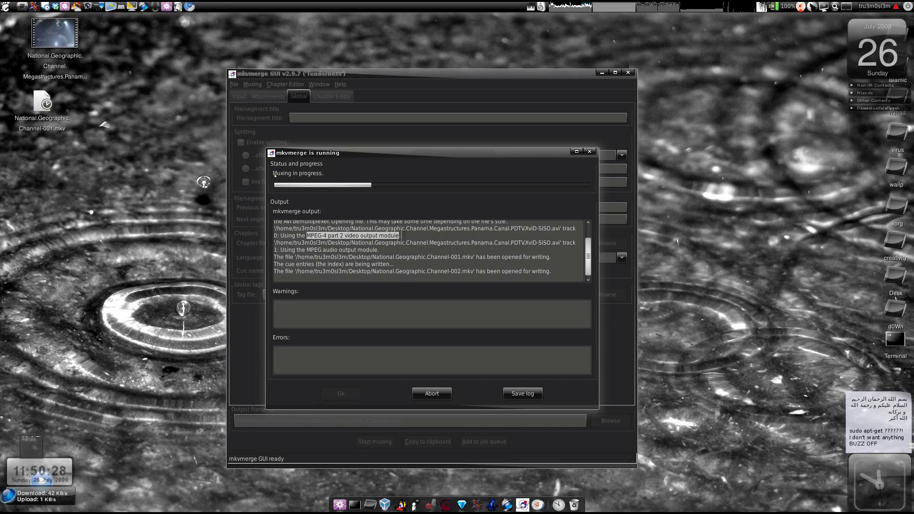
click(388, 235)
drag(305, 236, 374, 231)
scroll(398, 265, down, 3)
drag(449, 243, 432, 244)
click(448, 243)
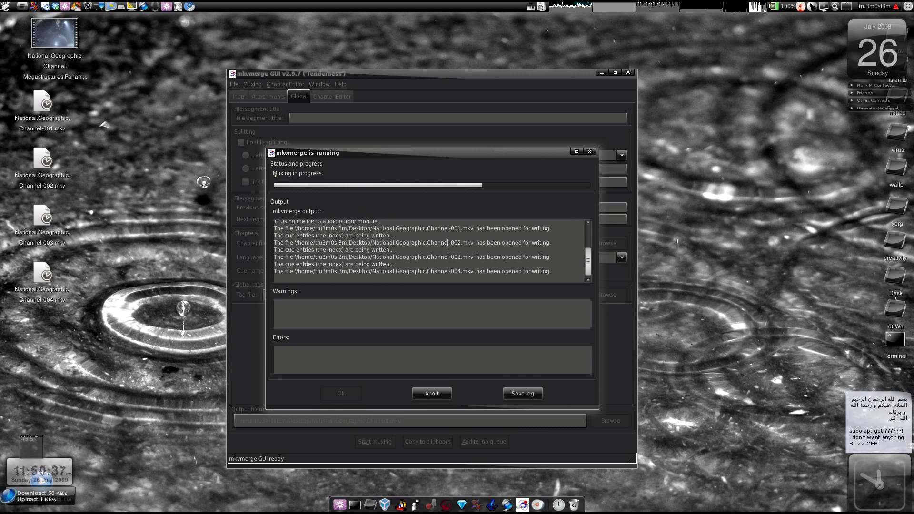
- Follow the muxing log until the remaining split files are written and muxing ends
drag(304, 237, 402, 236)
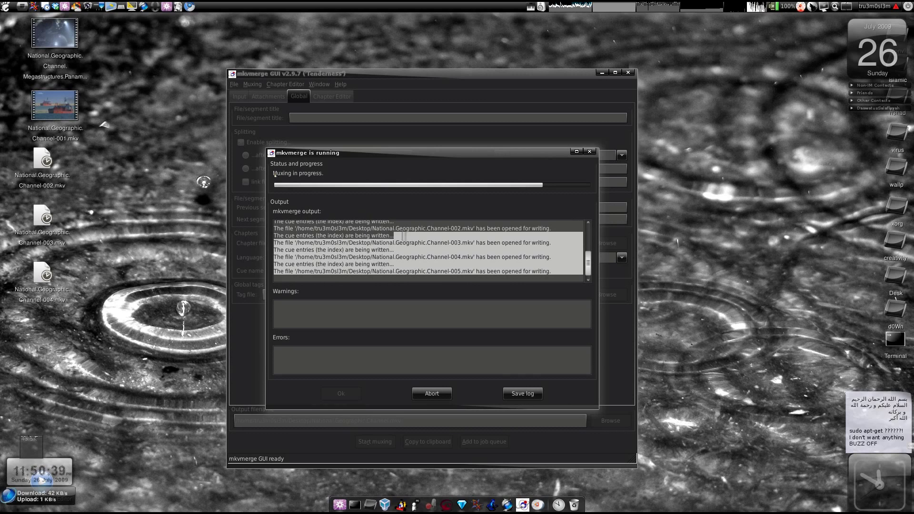
click(413, 237)
scroll(457, 248, up, 1)
click(462, 257)
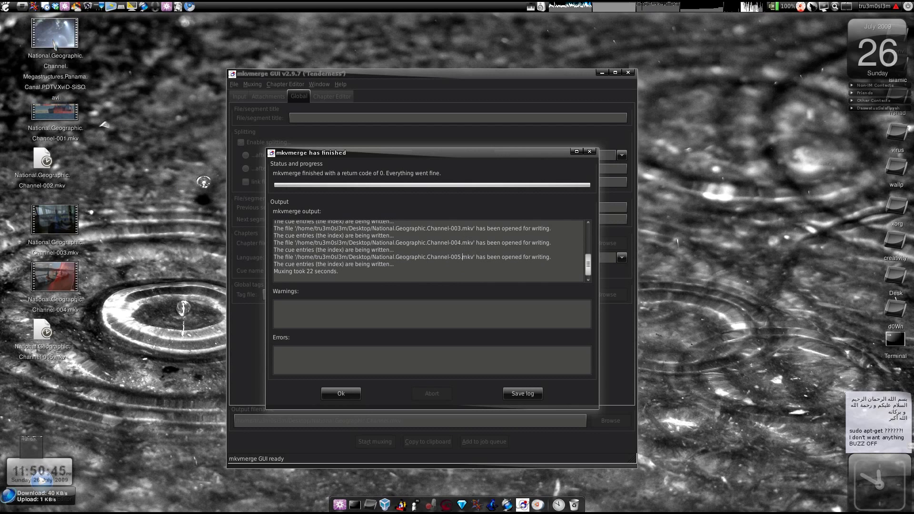
- Play the original National Geographic AVI from the desktop in SMPlayer, pause it to check its total duration, and close the player
click(54, 45)
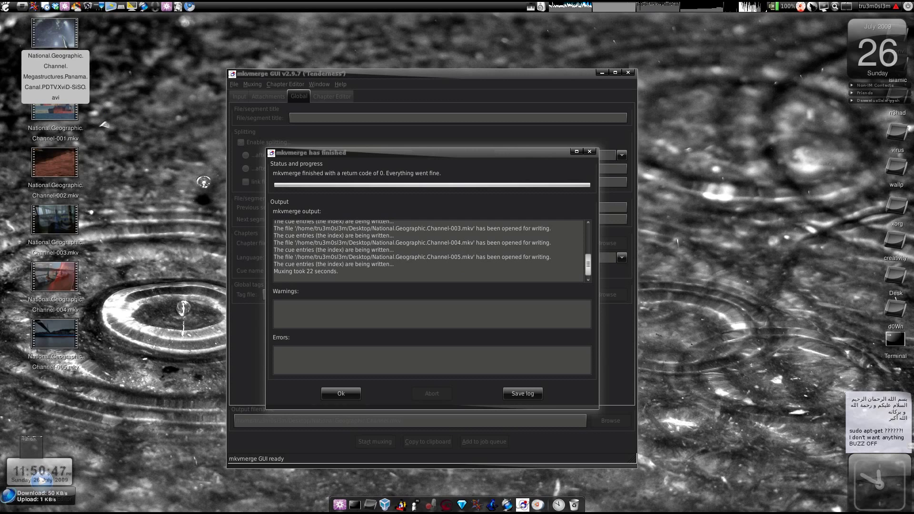
double_click(66, 43)
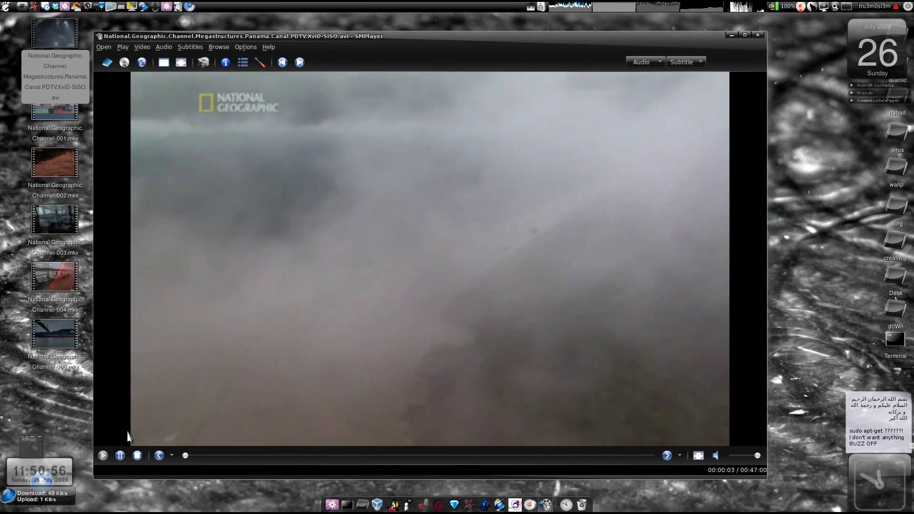
click(120, 456)
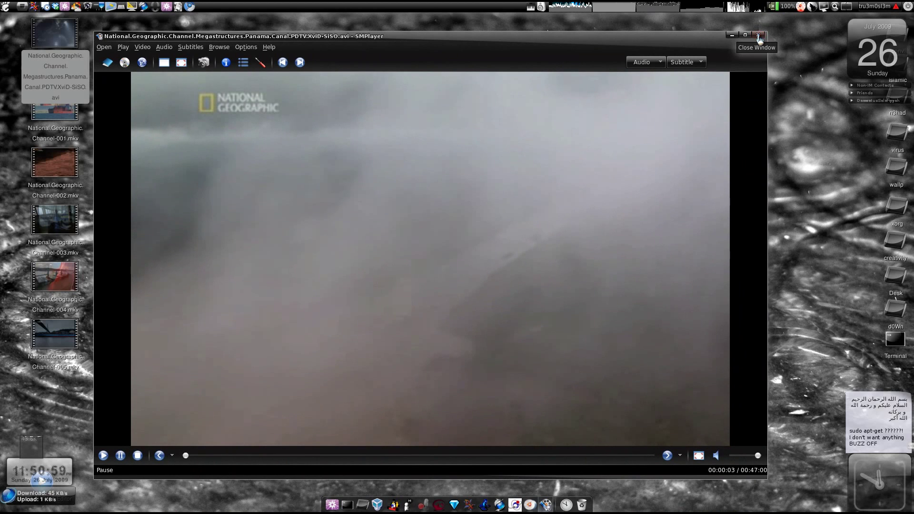
click(760, 40)
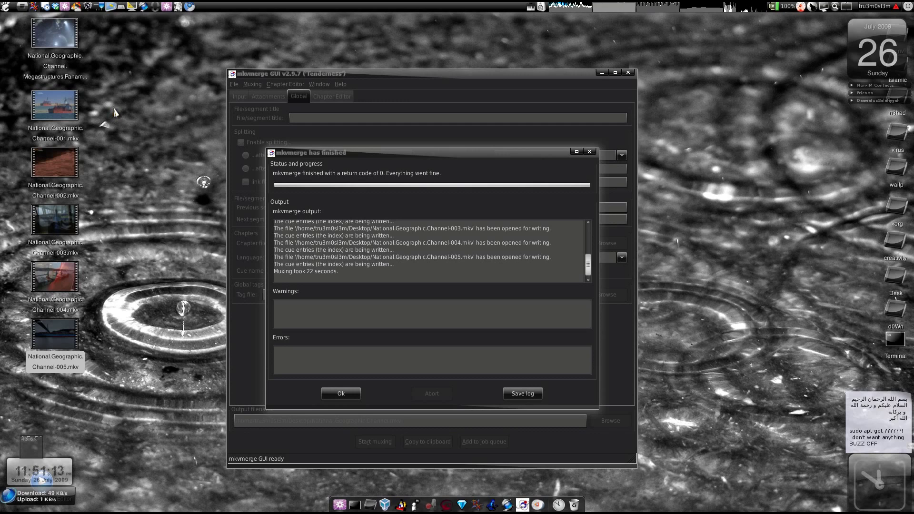
- Play the first split part, National.Geographic.Channel-001.mkv, in SMPlayer to check its duration, and close the player
click(112, 124)
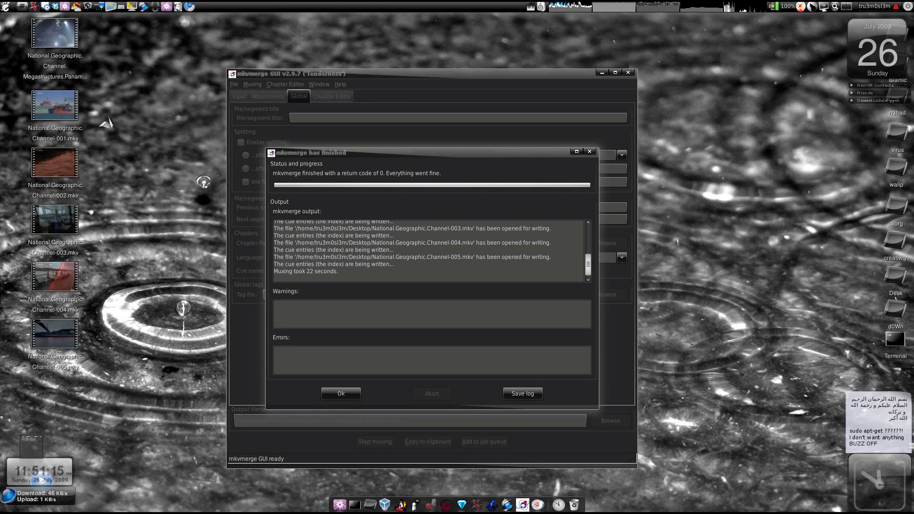
click(61, 116)
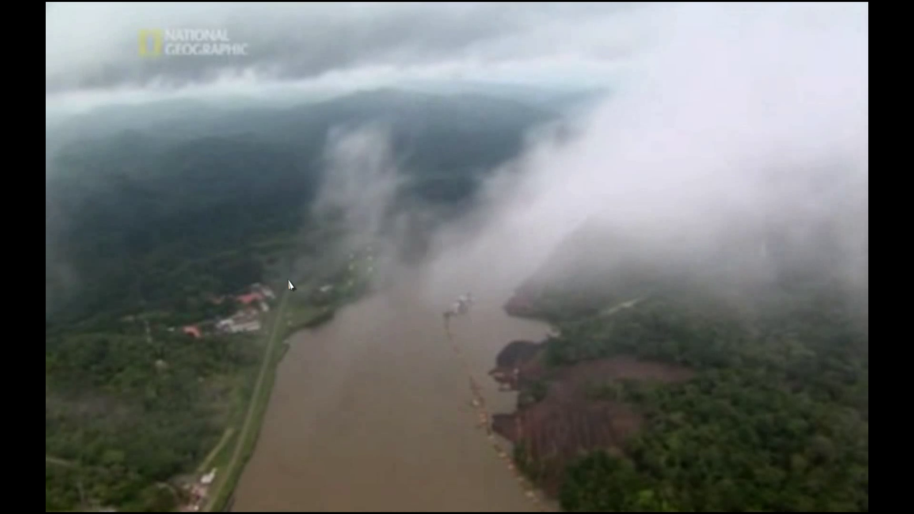
double_click(242, 389)
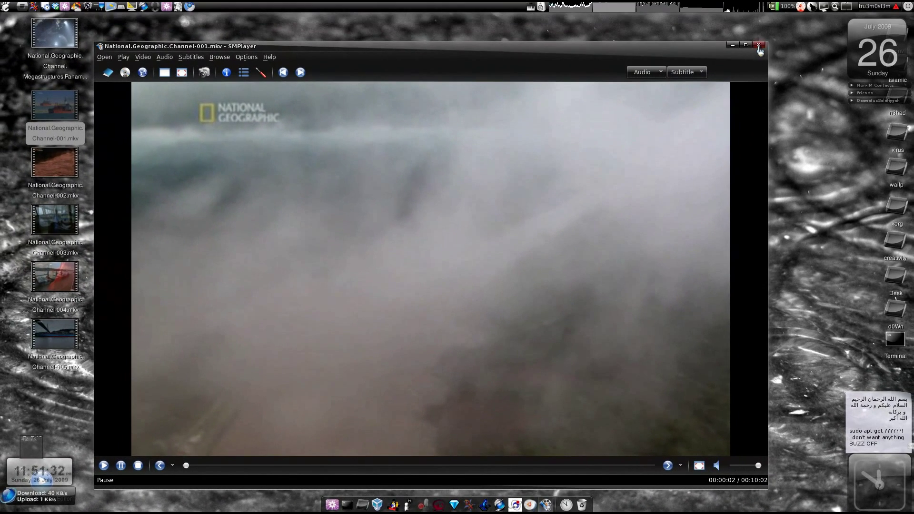
click(759, 46)
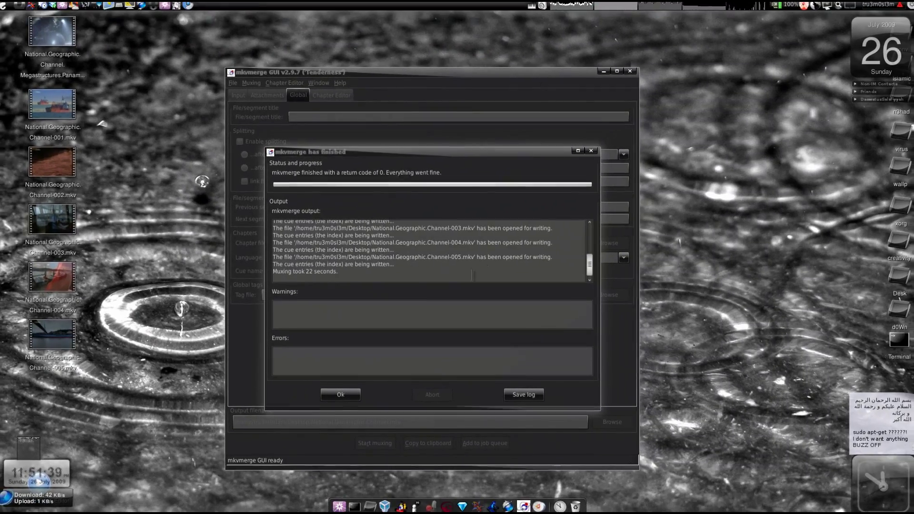
- Review the finished muxing log from its beginning for the demultiplexer and output modules used, and check the warnings area
drag(408, 274, 401, 170)
click(342, 230)
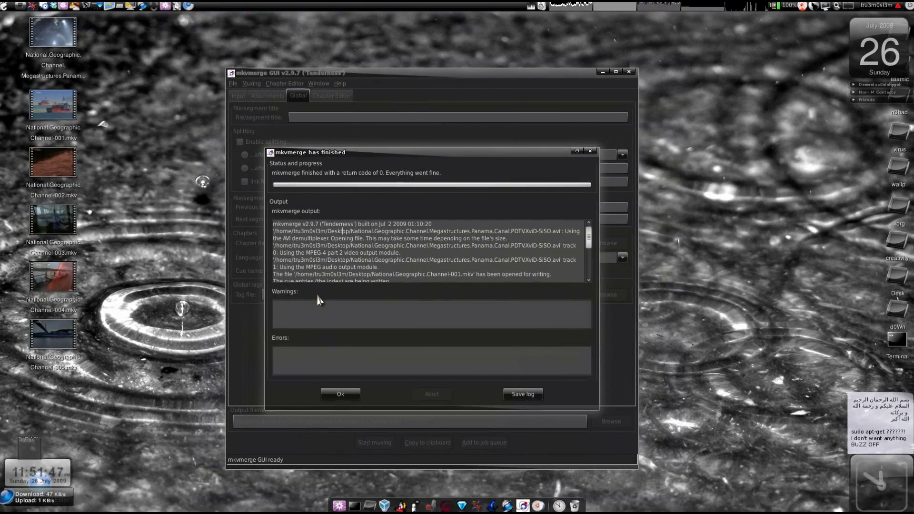
click(310, 306)
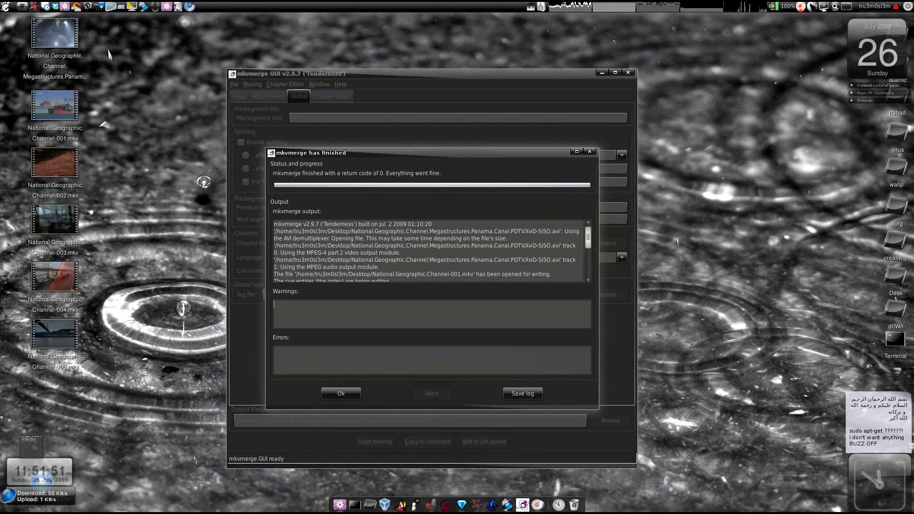
drag(107, 48, 143, 124)
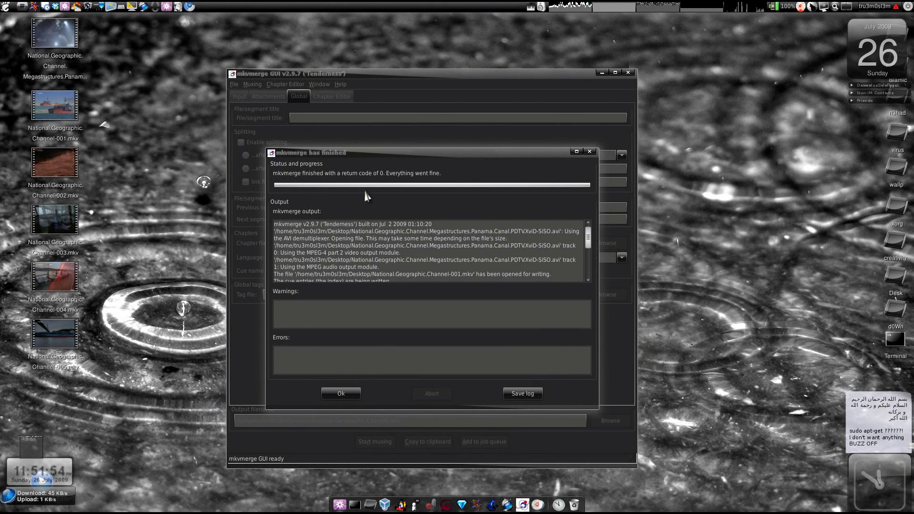
- Close the muxing report and review the input tracks with their general and format-specific options, the attachments and the global splitting settings
click(355, 396)
click(270, 96)
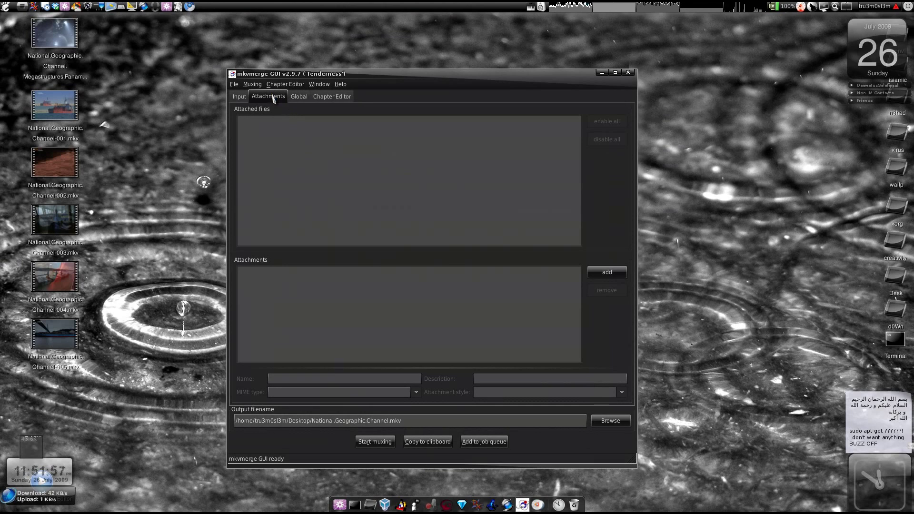
click(242, 96)
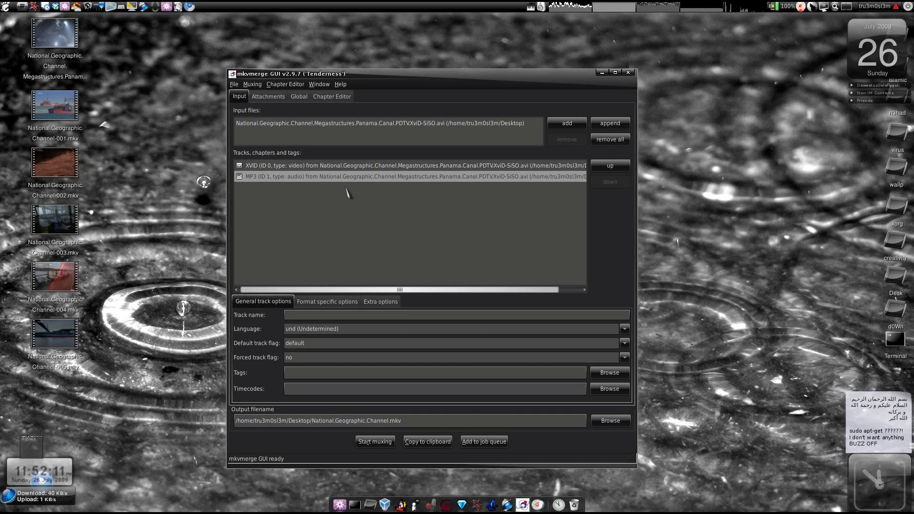
click(342, 304)
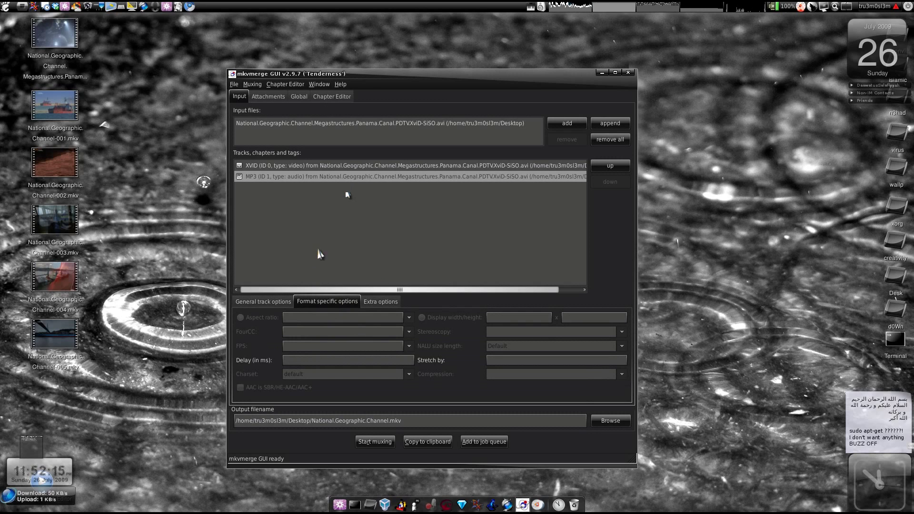
click(280, 302)
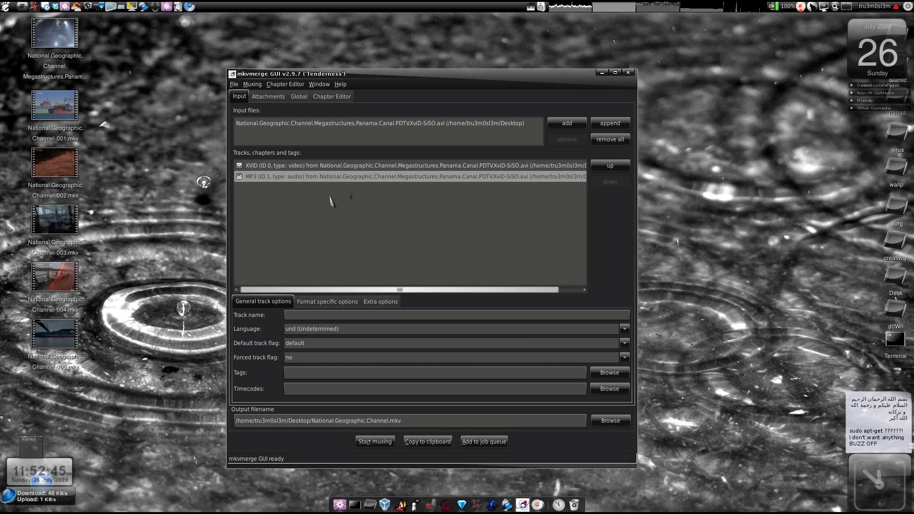
click(269, 97)
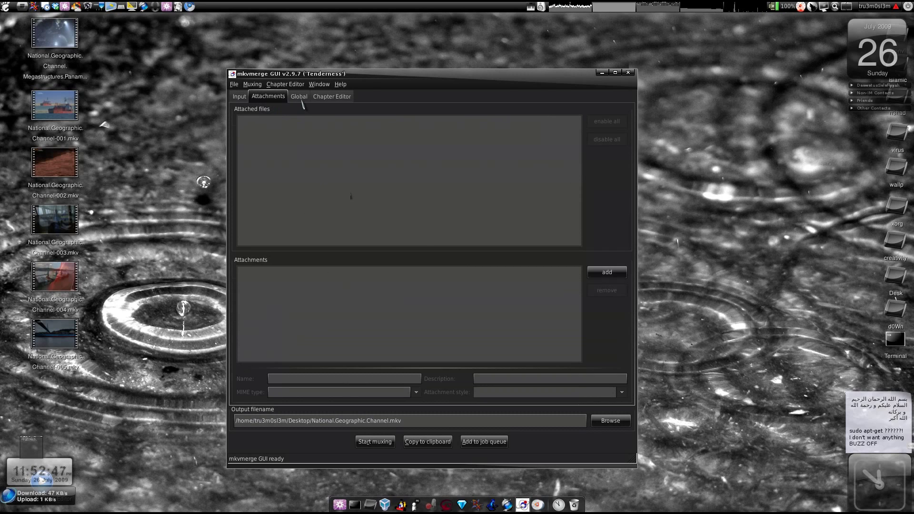
click(300, 97)
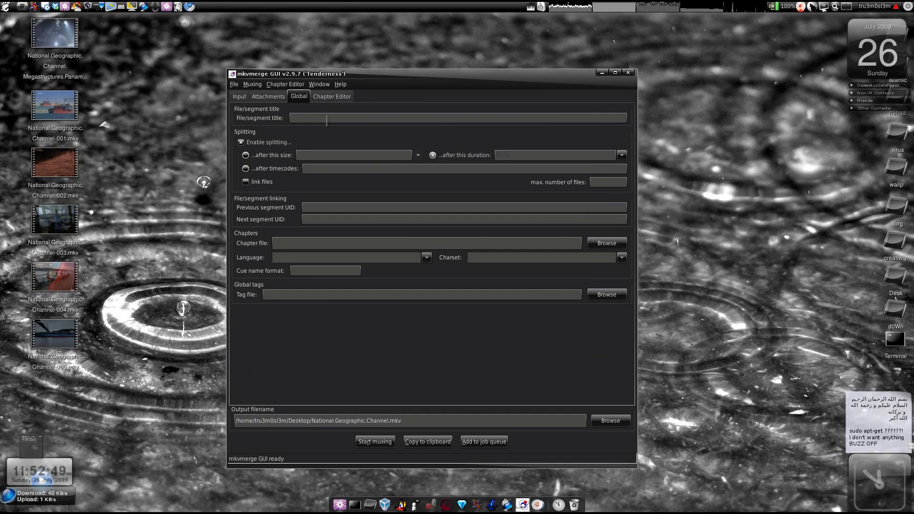